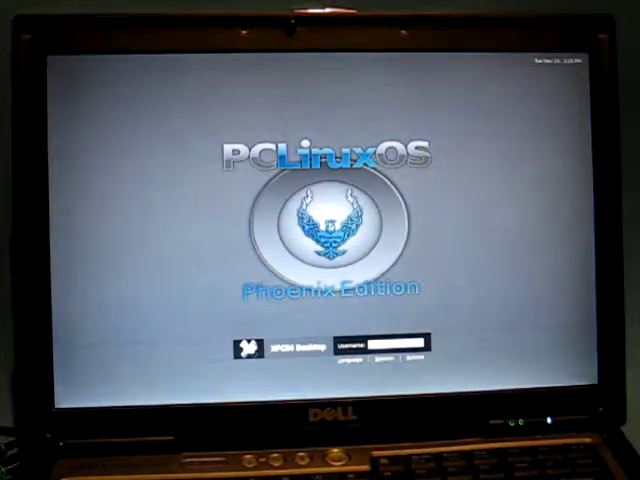
# Enter the username and password to log in to the PCLinuxOS Xfce desktop.
pyautogui.press('Return')
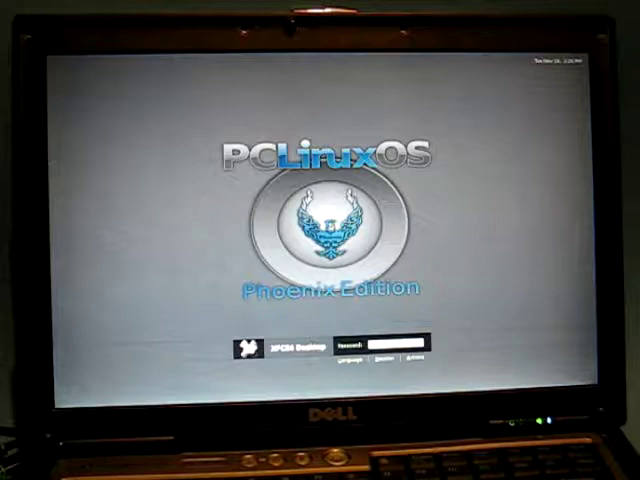
pyautogui.write('*')
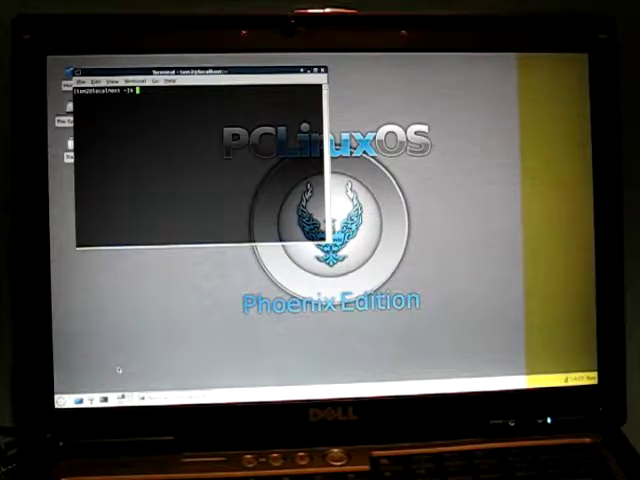
pyautogui.write('uname')
pyautogui.write(' -r')
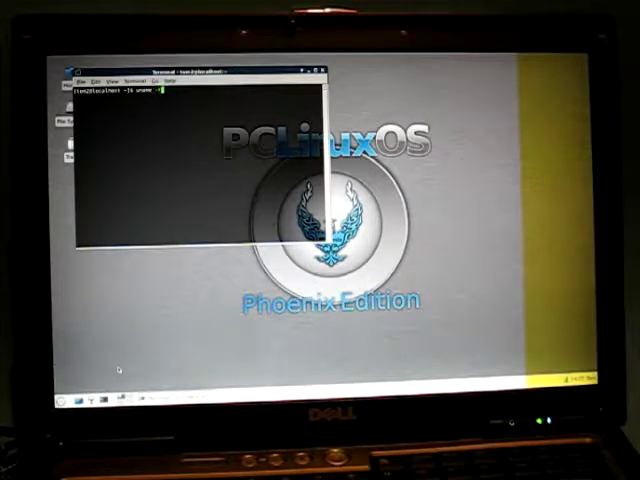
# Check the kernel version with uname -r (2.6.38.8-pclos3.bfs) and bring up the applications menu.
pyautogui.press('Return')
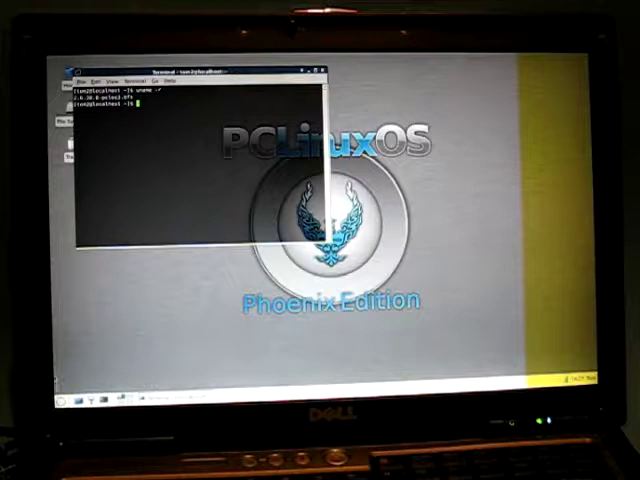
pyautogui.click(60, 398)
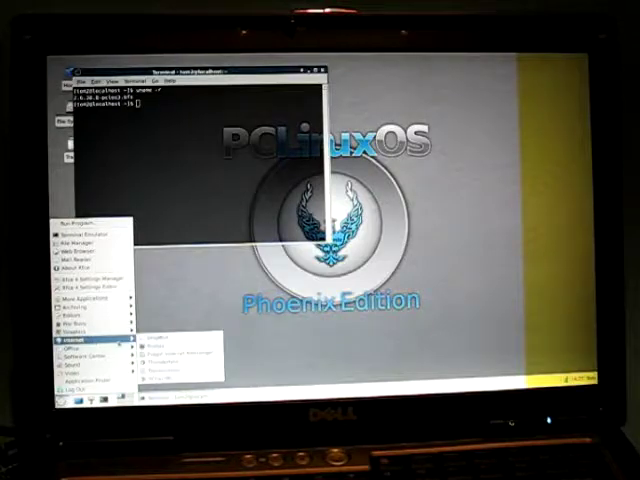
# Launch Firefox on the PCLinuxOS homepage, shift its window slightly left, and open a blank tab.
pyautogui.click(157, 346)
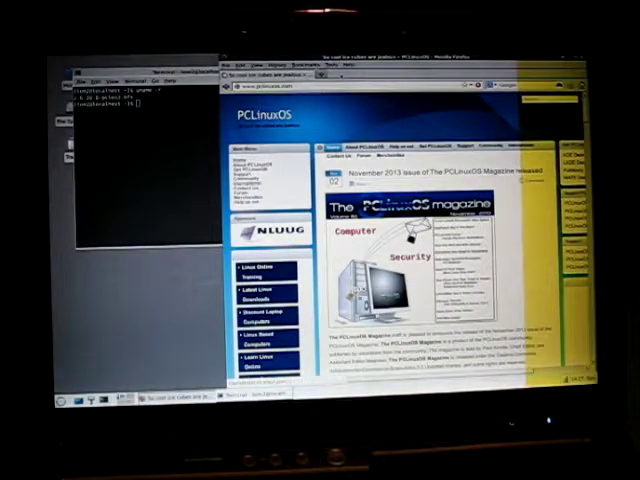
pyautogui.scroll(-2, 420, 250)
pyautogui.scroll(-3, 420, 250)
pyautogui.scroll(-3, 420, 250)
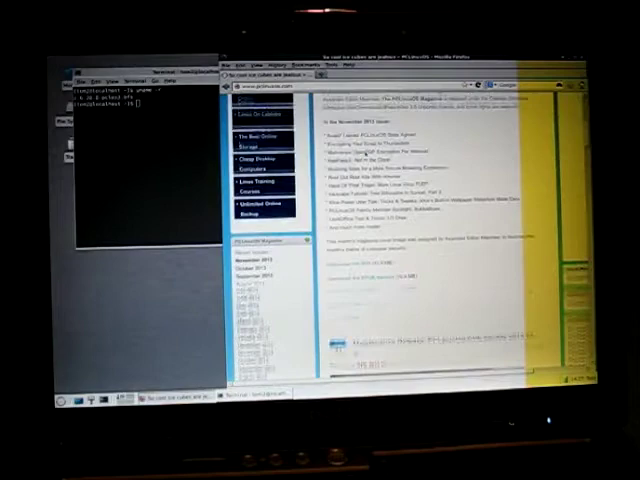
pyautogui.scroll(-2, 420, 250)
pyautogui.scroll(-2, 420, 250)
pyautogui.scroll(-3, 420, 250)
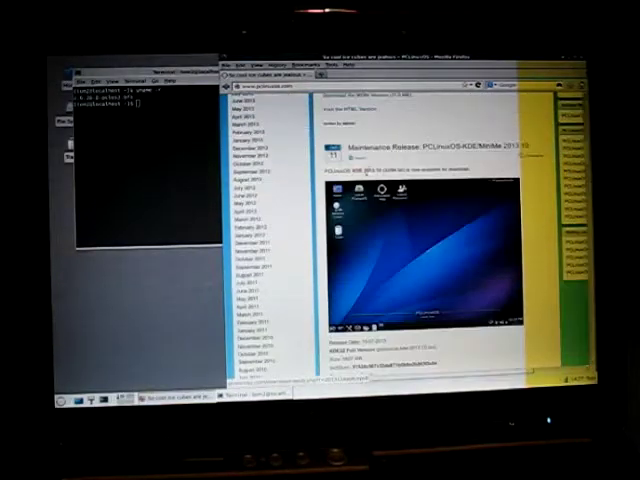
pyautogui.moveTo(400, 57); pyautogui.dragTo(370, 57)
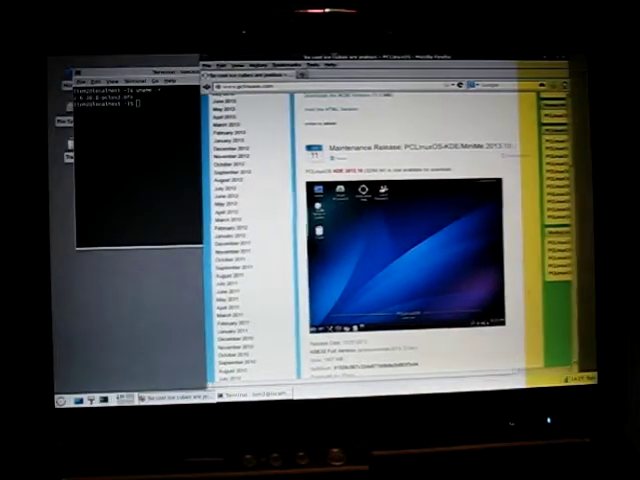
pyautogui.scroll(-2, 345, 200)
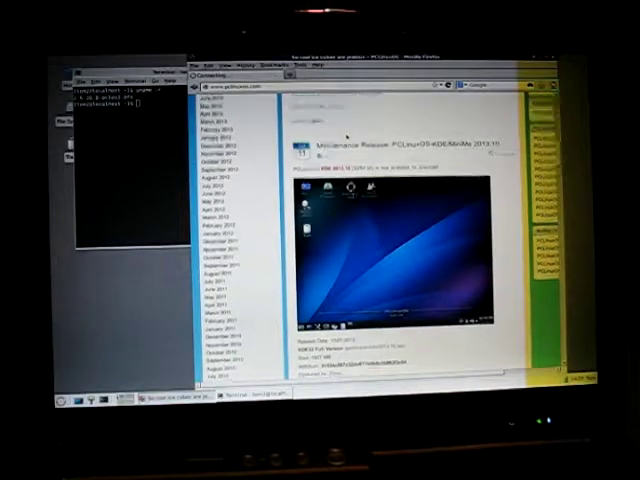
pyautogui.scroll(-3, 345, 200)
pyautogui.scroll(-3, 345, 200)
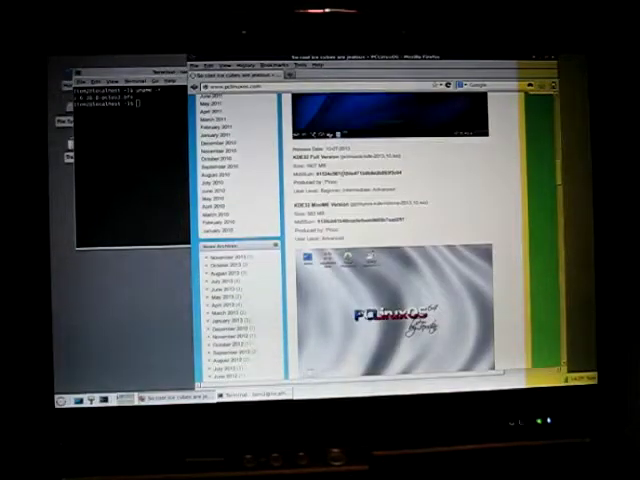
pyautogui.scroll(-3, 345, 180)
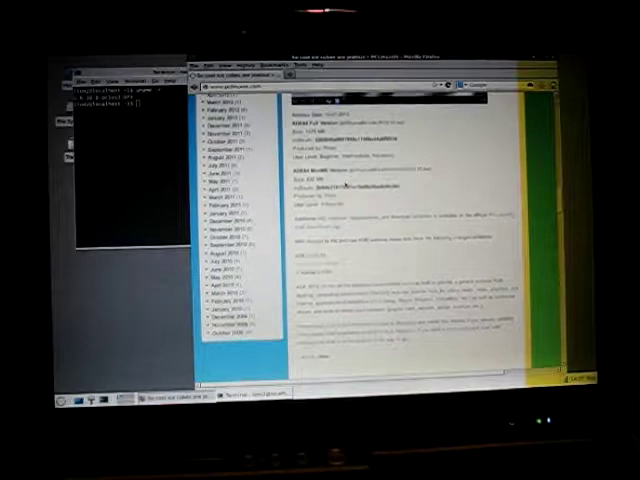
pyautogui.scroll(-3, 345, 182)
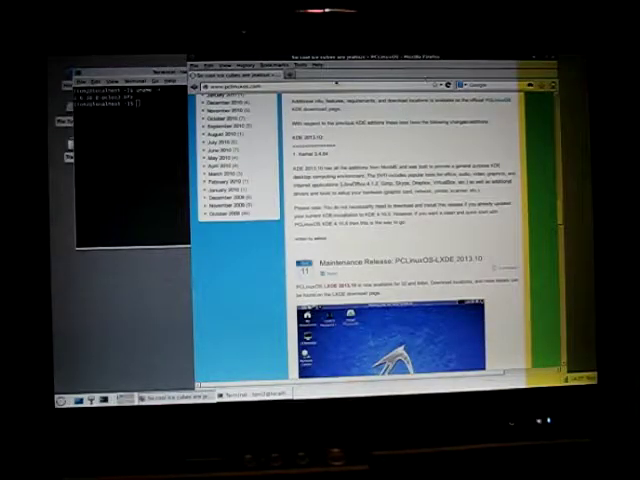
pyautogui.hotkey('ctrl', 't')
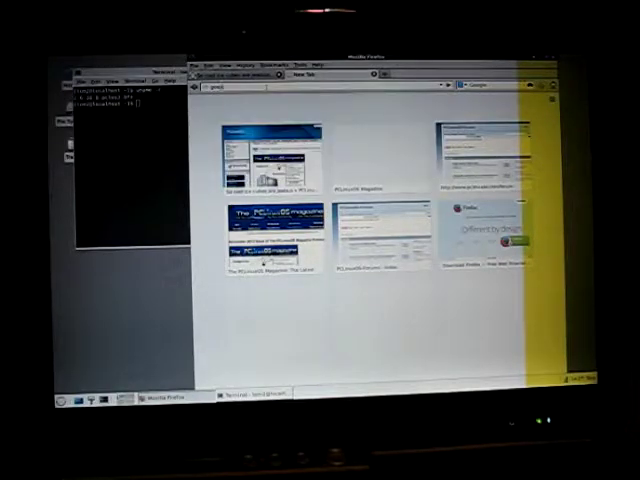
pyautogui.write('.com/')
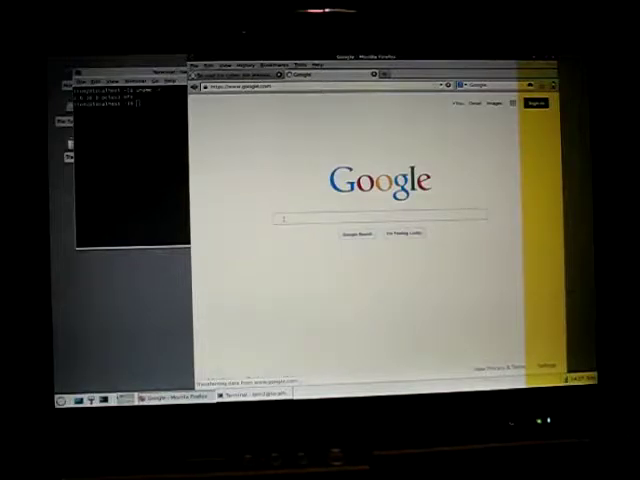
pyautogui.write('d')
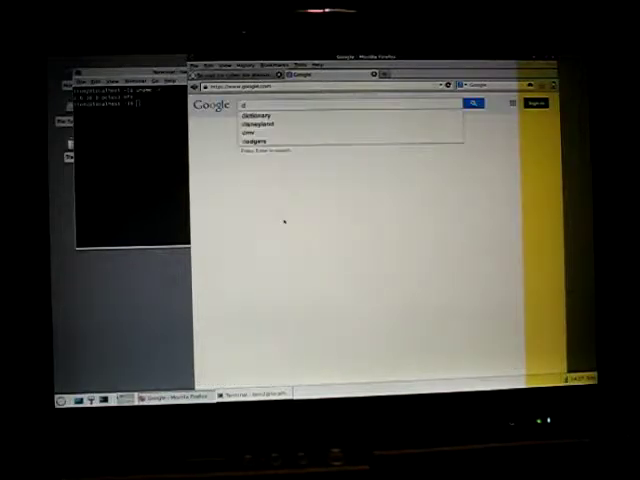
pyautogui.write('620 ')
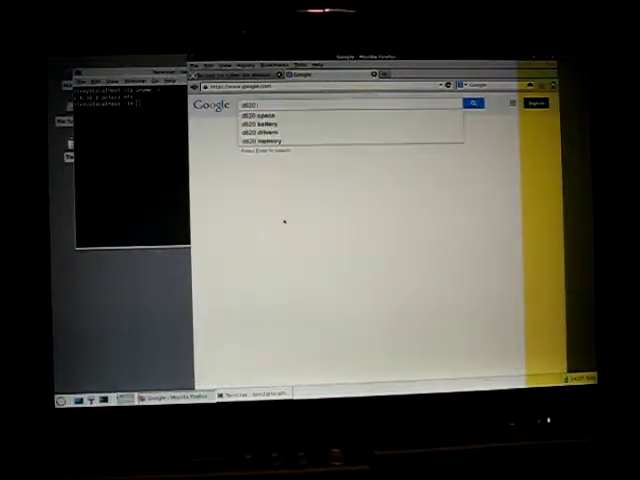
pyautogui.write('batt')
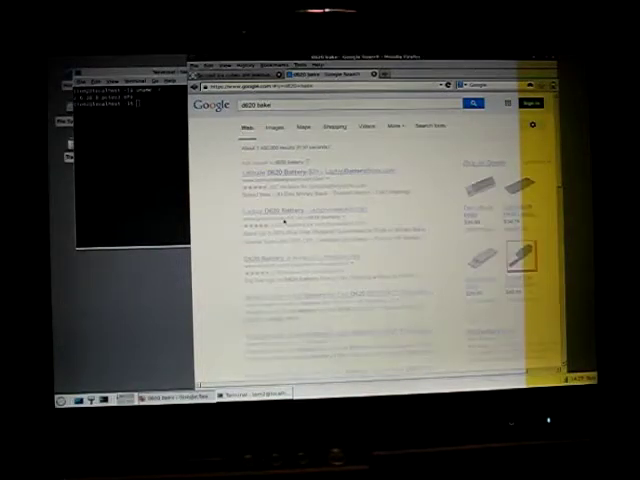
pyautogui.write('e')
# Search Google for 'd620 bake' to get results on baking a Dell Latitude D620.
pyautogui.press('Return')
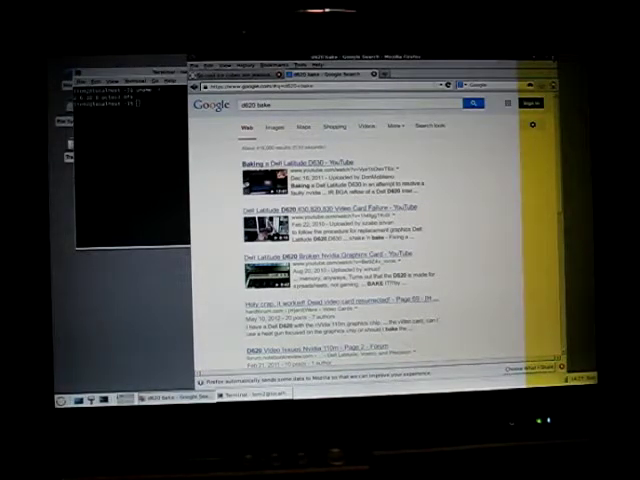
# Quit Firefox, confirming that all tabs close, and exit the terminal with Ctrl+D.
pyautogui.hotkey('ctrl', 'q')
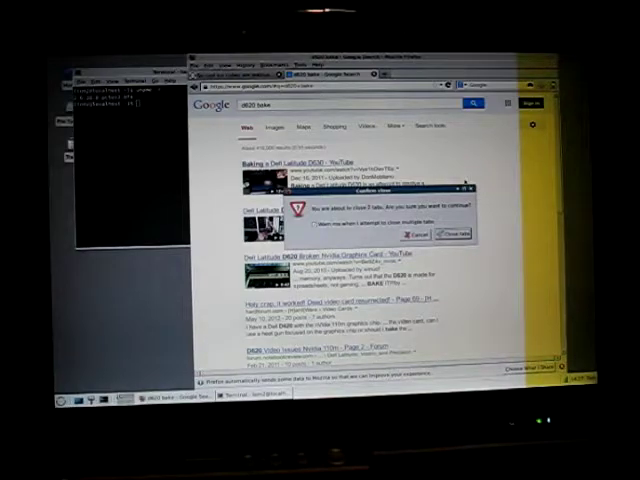
pyautogui.press('Return')
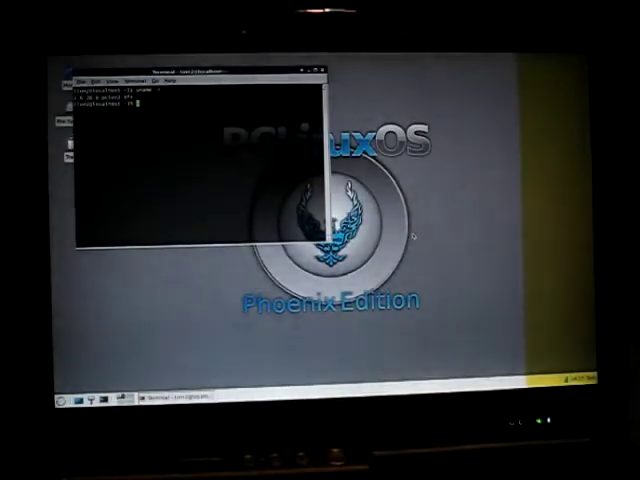
pyautogui.hotkey('ctrl', 'd')
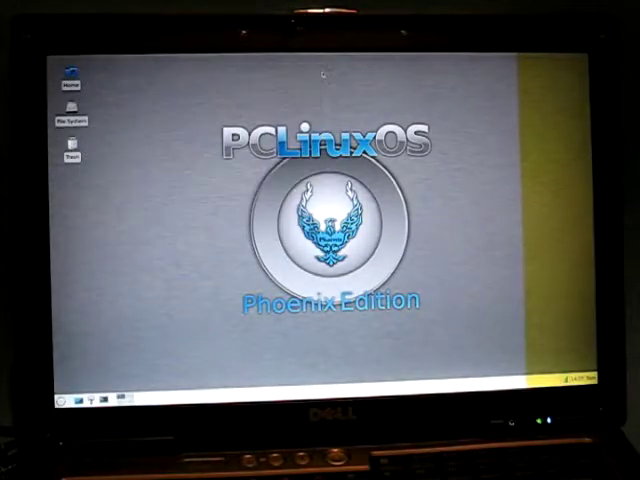